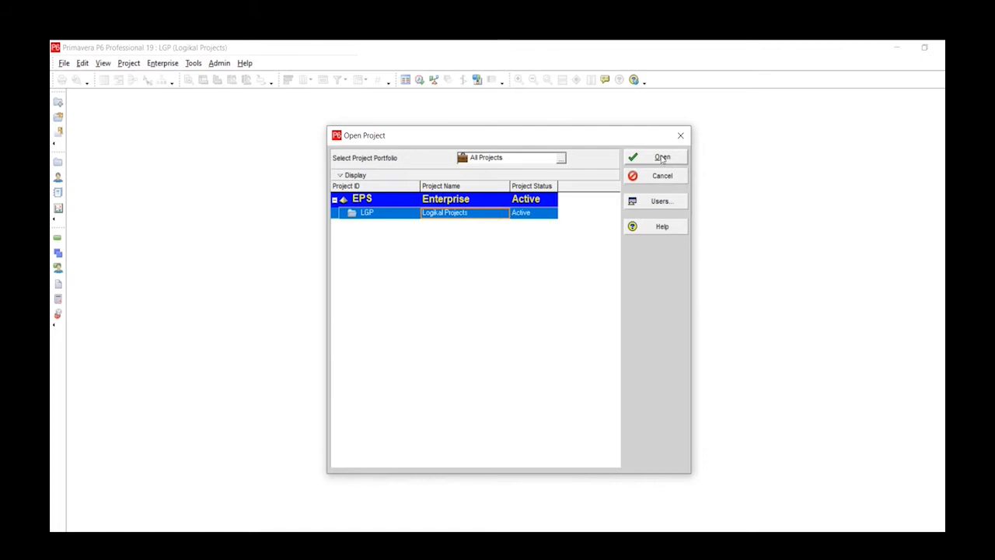
- Open the Logikal Projects (LGP) project and bring up the enterprise calendars list
left_click(661, 157)
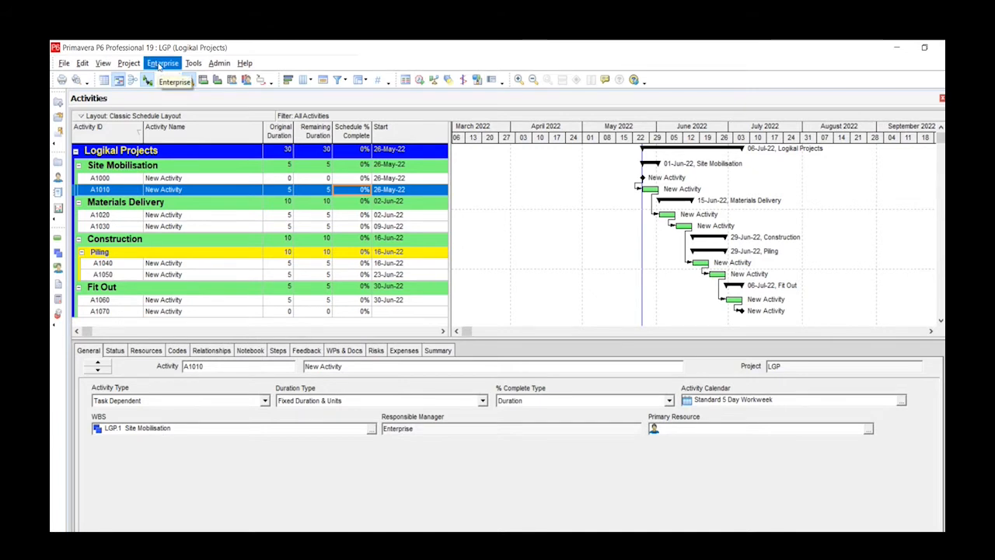
left_click(159, 66)
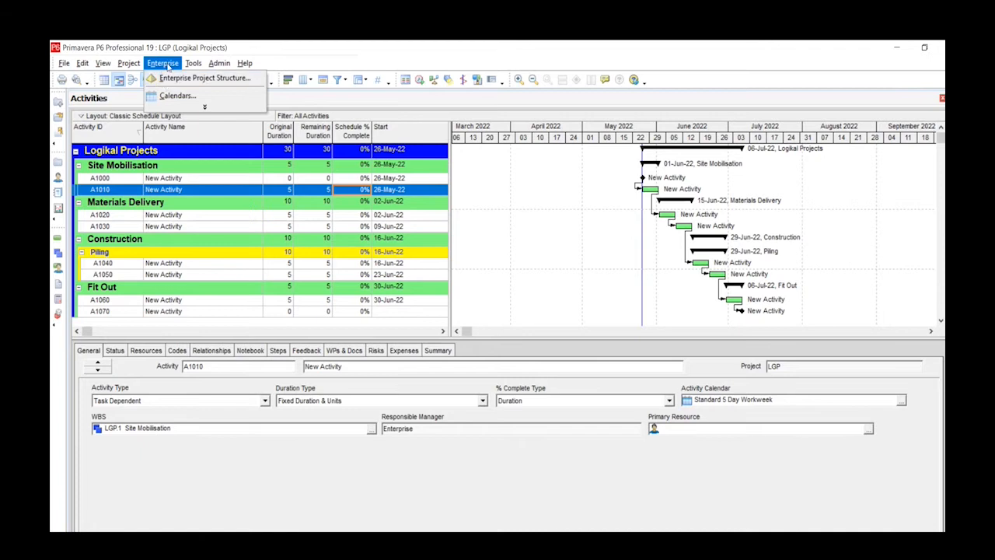
left_click(206, 108)
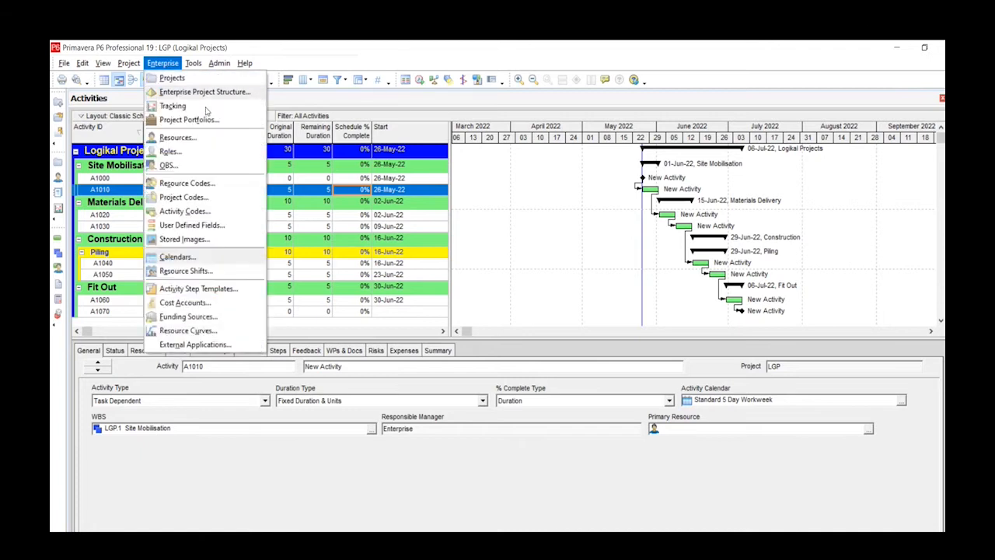
left_click(197, 261)
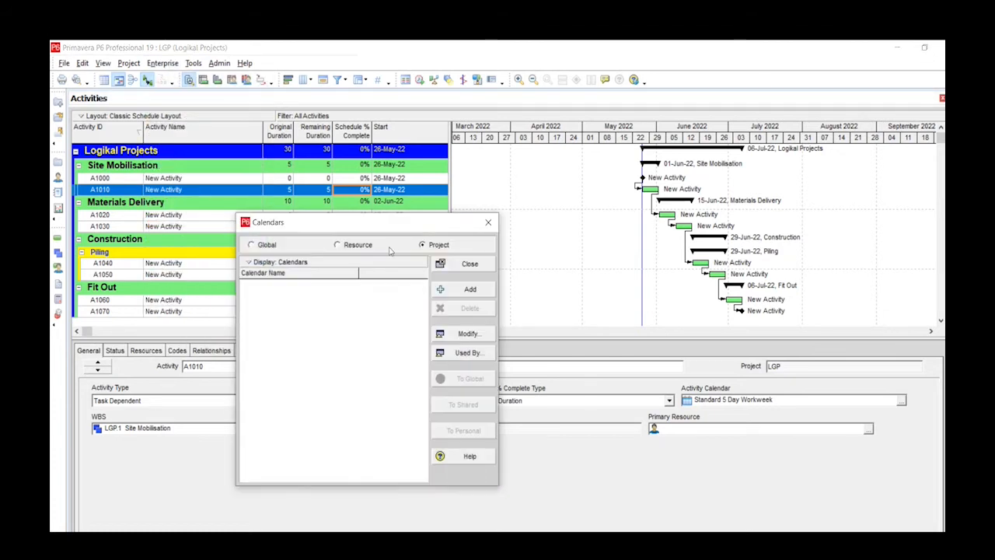
- Look through the global, resource and project calendar lists
left_click(251, 245)
left_click(337, 245)
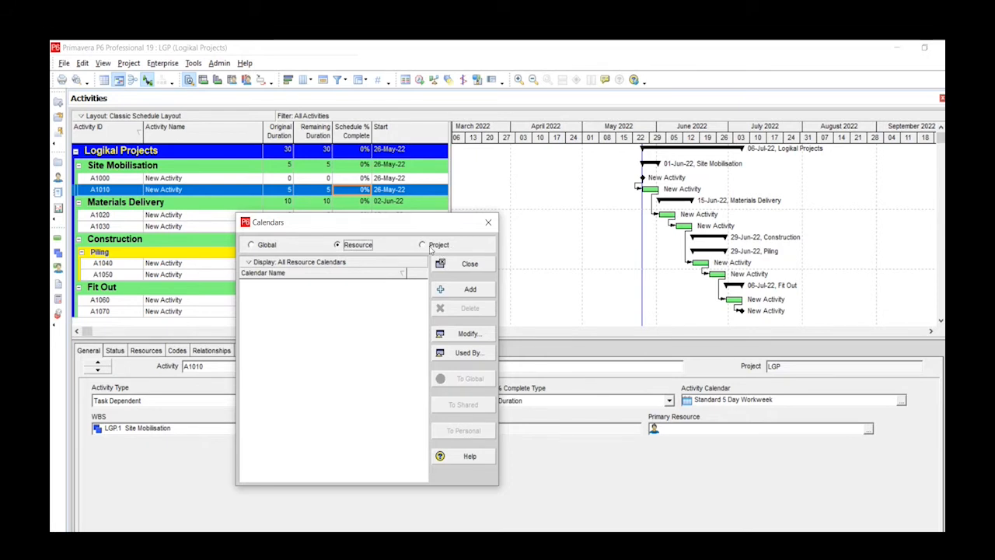
left_click(429, 246)
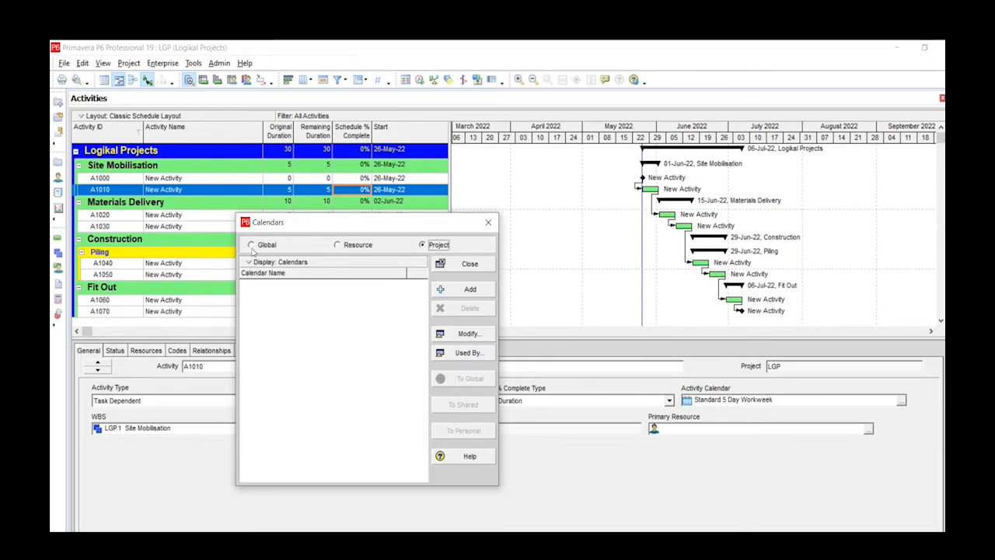
left_click(251, 245)
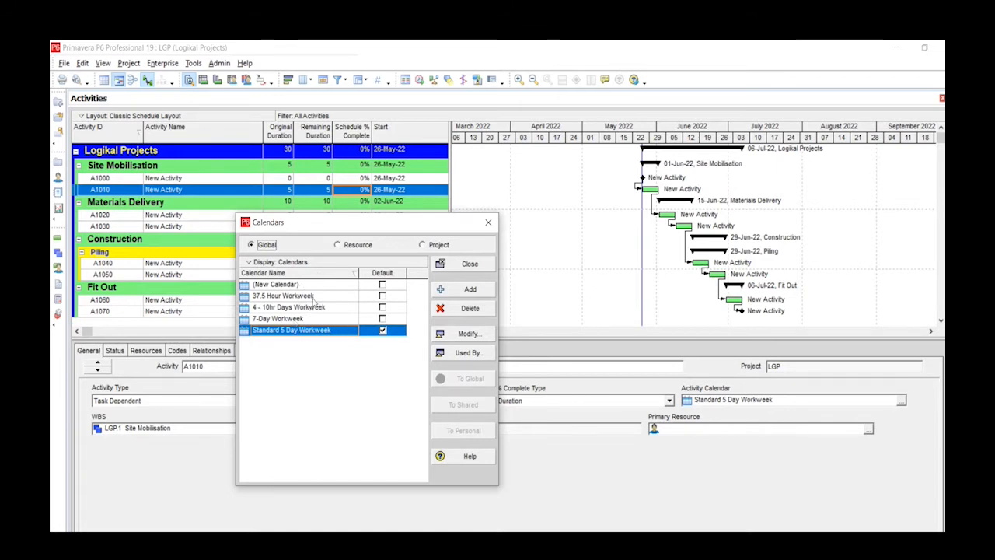
left_click(341, 245)
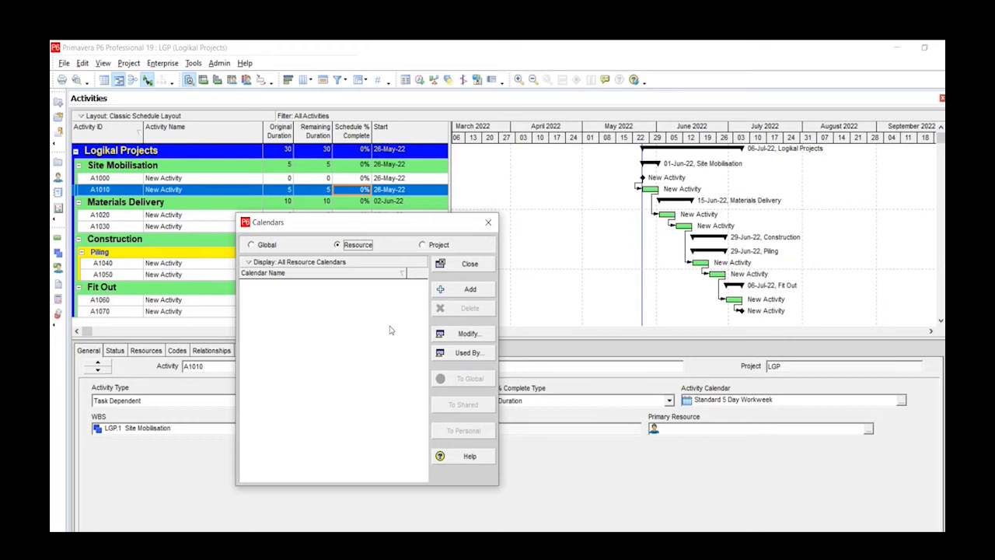
- Add a project calendar copied from the global Standard 5 Day Workweek and name it Logikal Projects
left_click(422, 246)
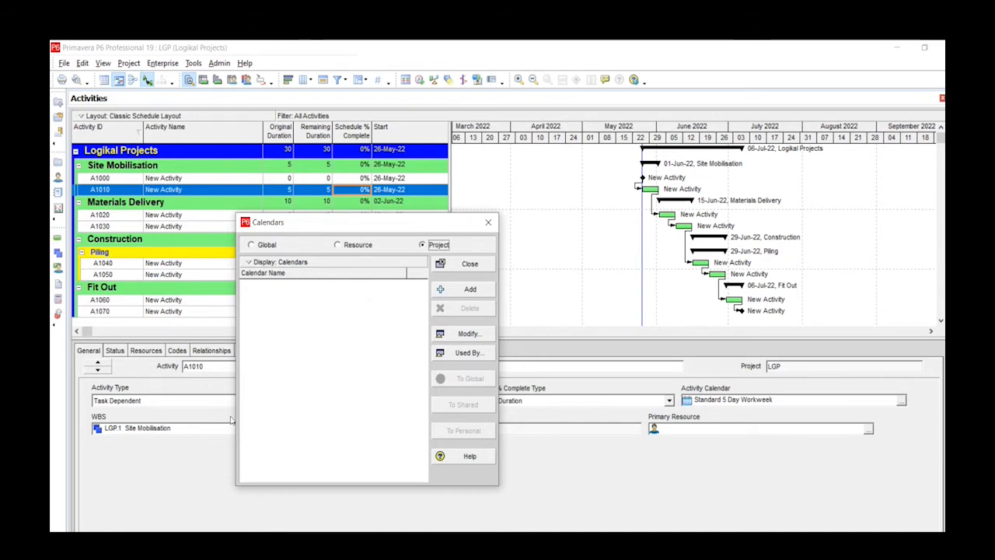
left_click(449, 296)
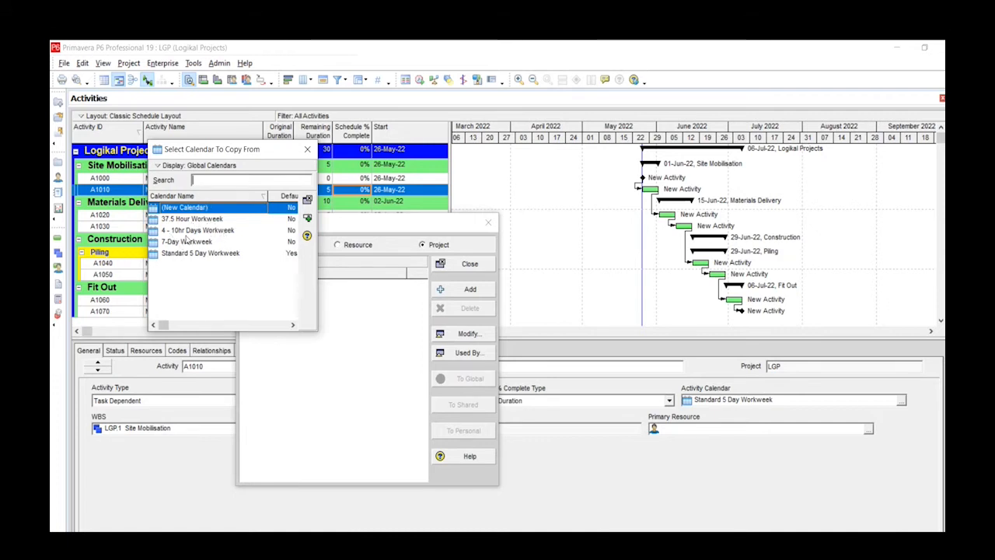
left_click(223, 254)
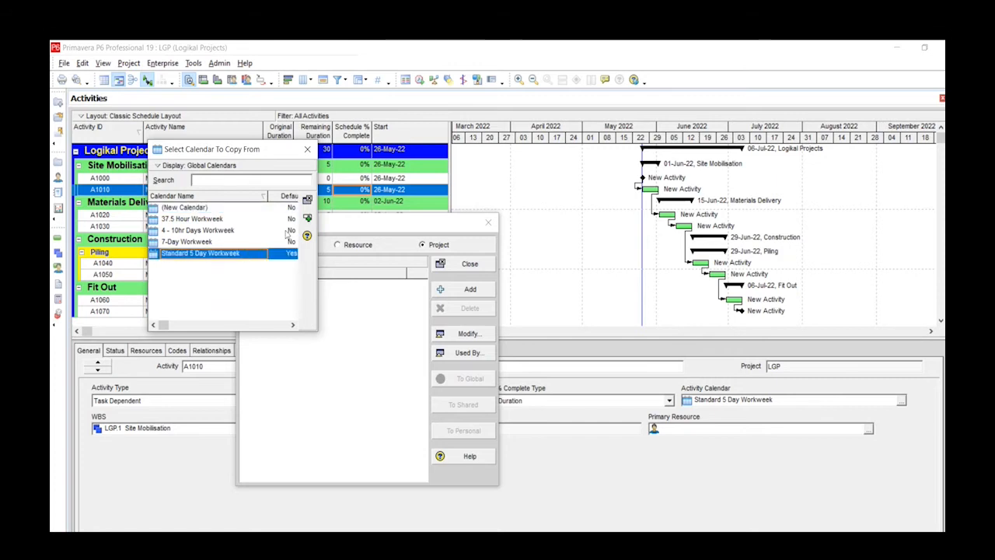
left_click(307, 217)
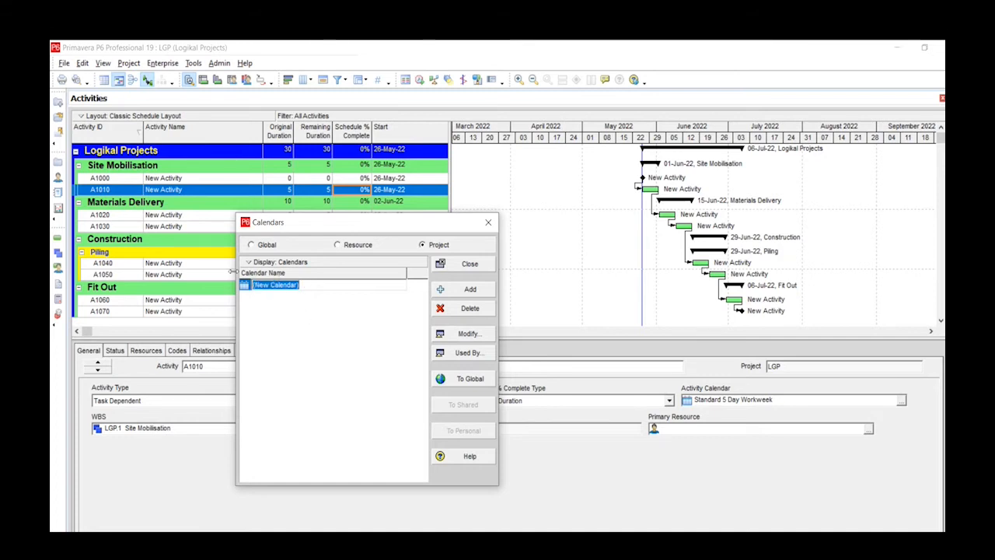
type("L")
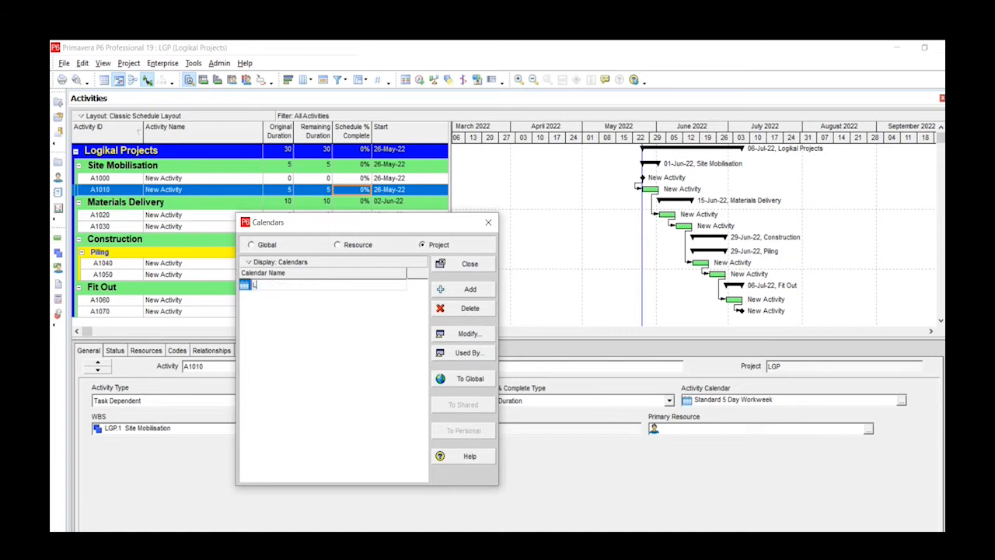
type("ogikal Projects")
left_click(315, 369)
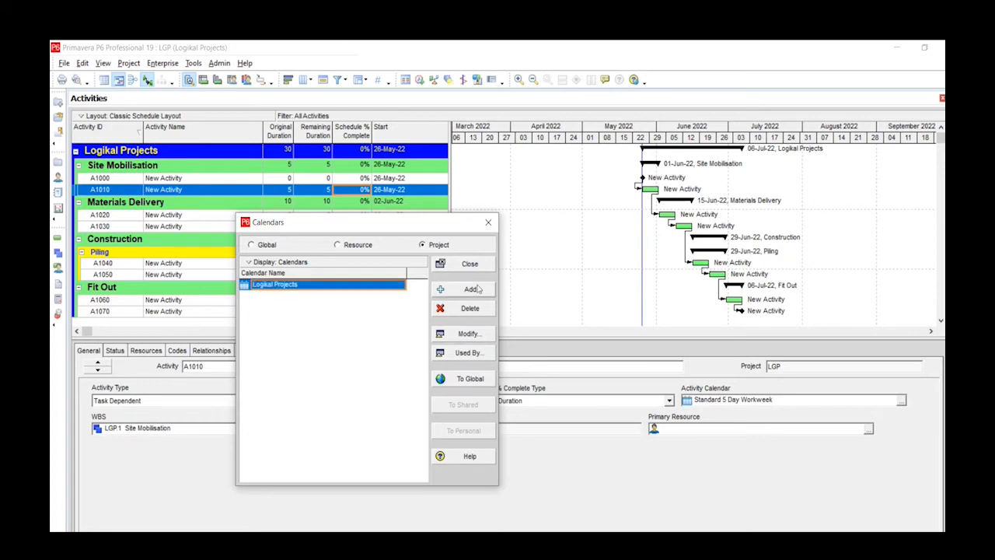
- Open the Logikal Projects calendar for modification and switch it to total work hours per day
left_click(464, 334)
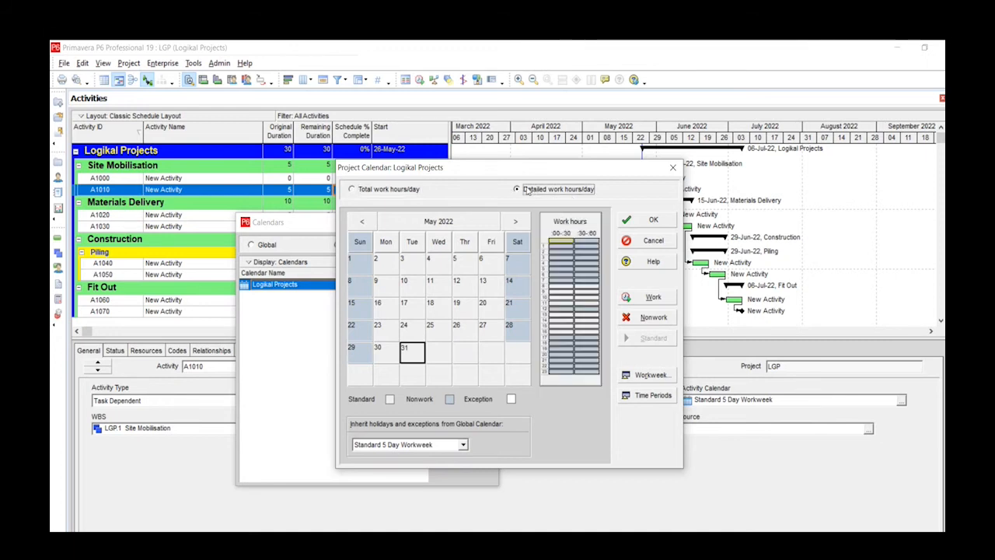
left_click(534, 192)
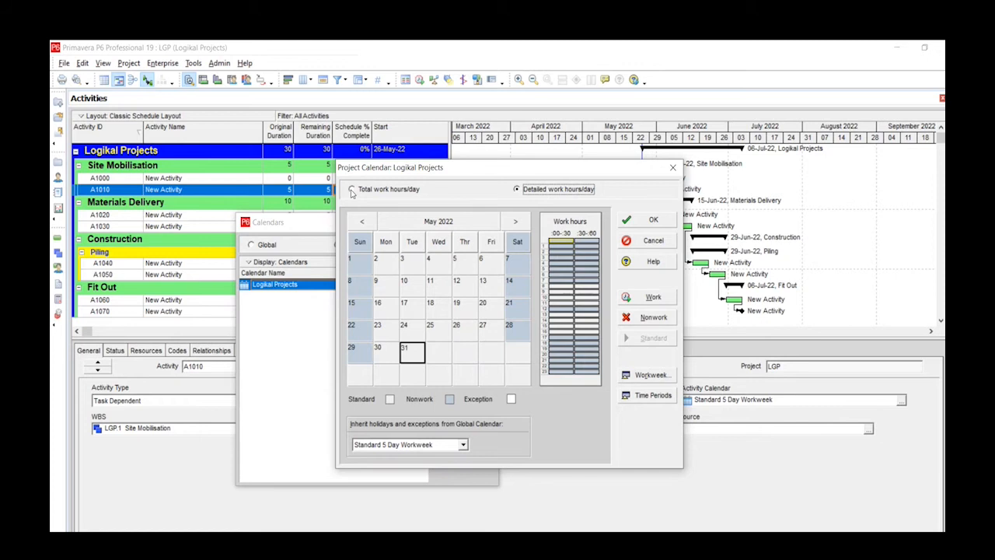
left_click(352, 190)
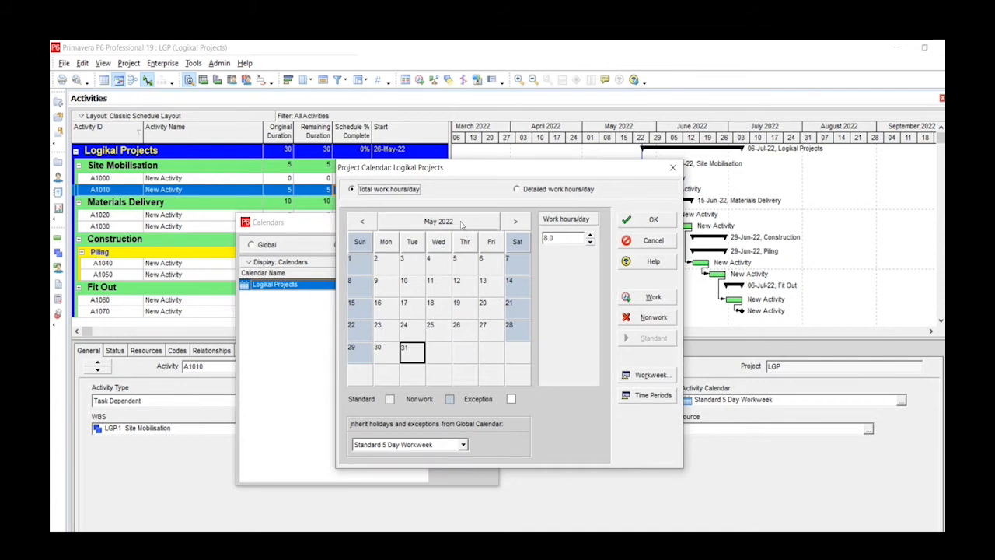
- Browse the calendar through the months and years after May 2022, and return to 31 May 2022
left_click(517, 224)
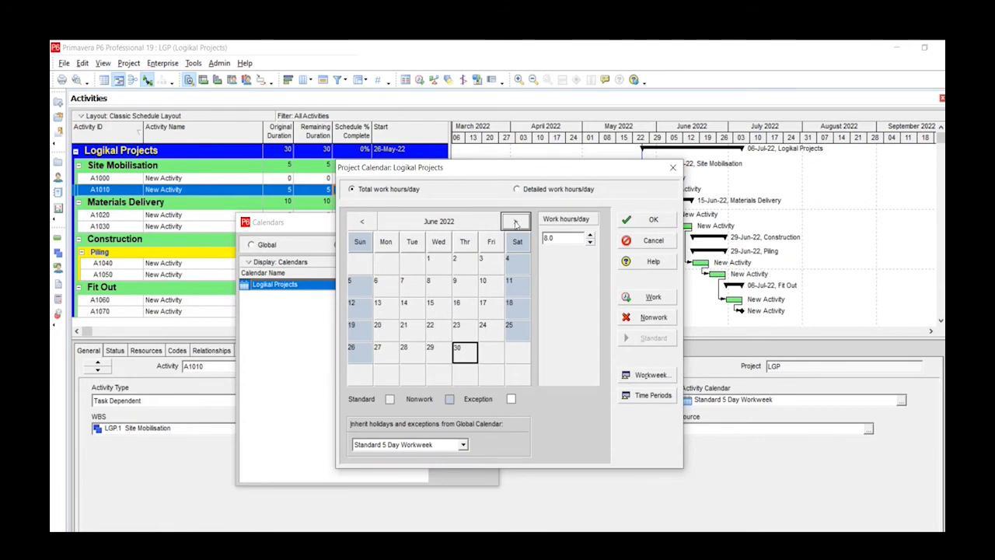
left_click(515, 224)
left_click(515, 224)
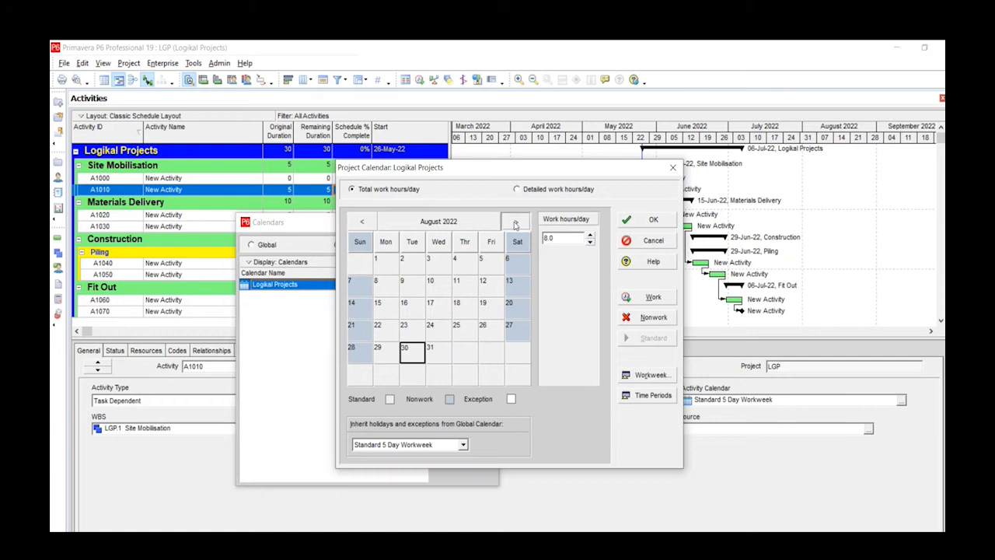
left_click(515, 224)
left_click(439, 222)
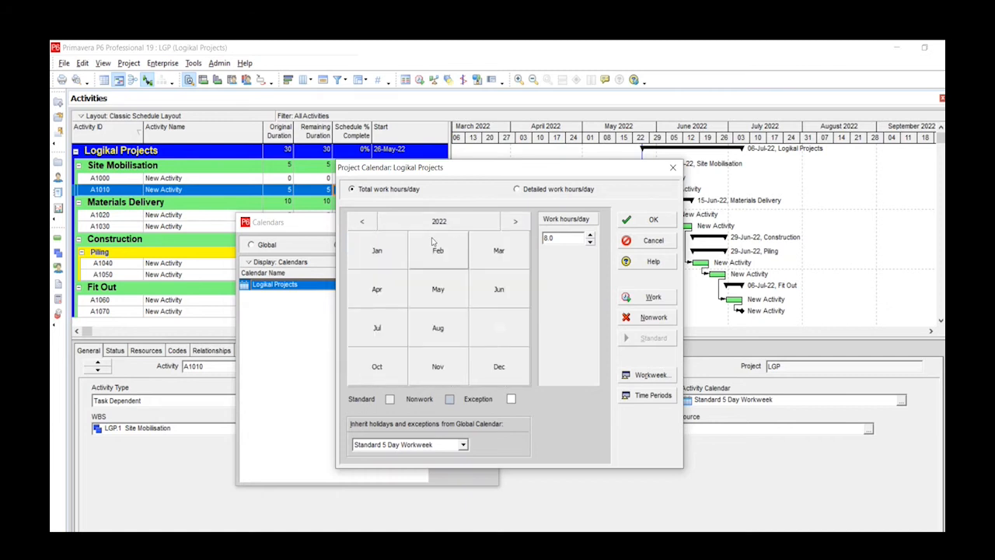
left_click(515, 224)
left_click(515, 224)
left_click(515, 224)
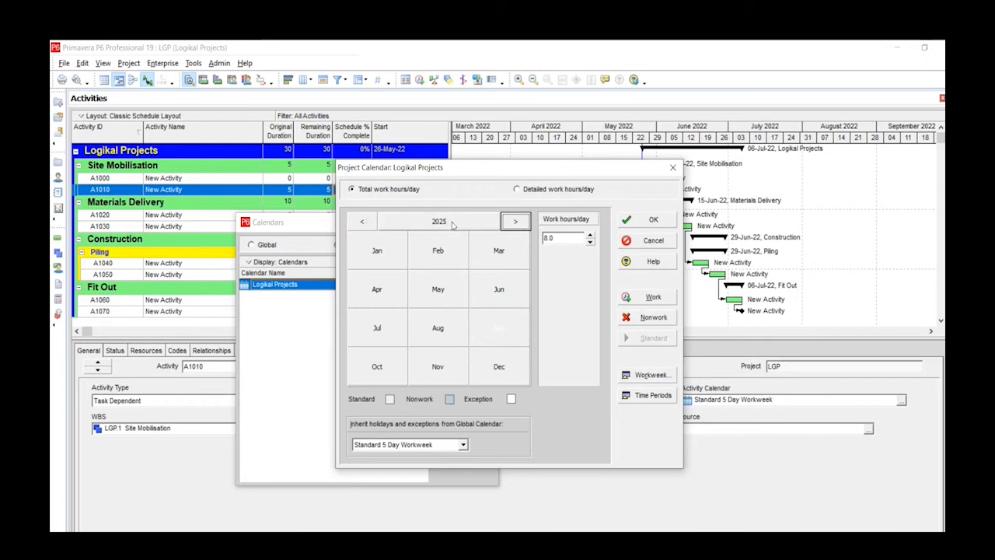
left_click(362, 224)
left_click(362, 223)
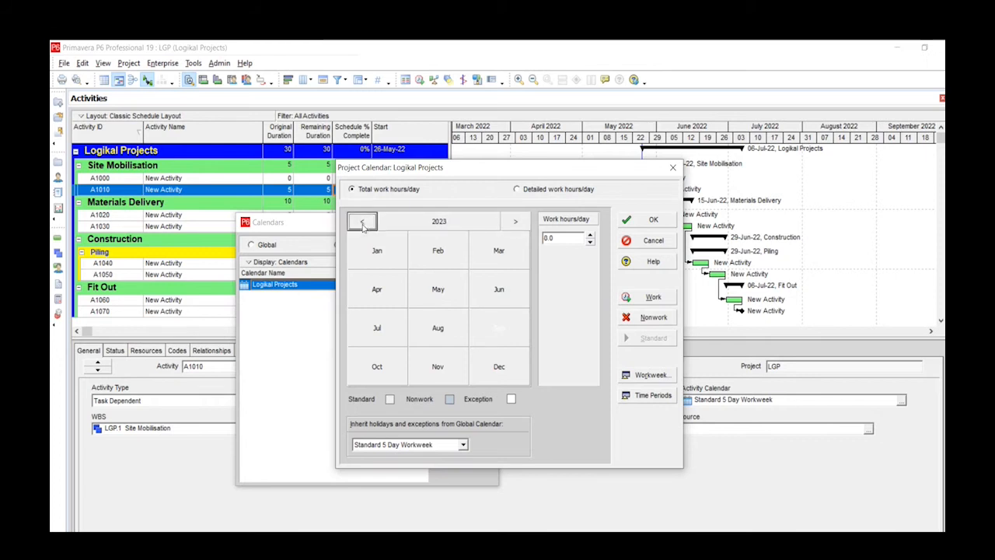
left_click(362, 223)
left_click(437, 288)
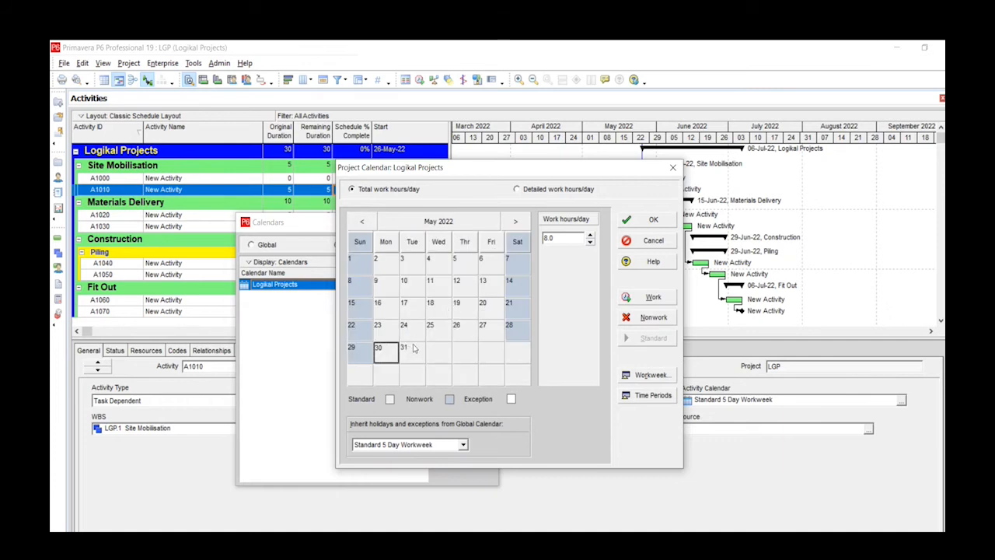
left_click(410, 350)
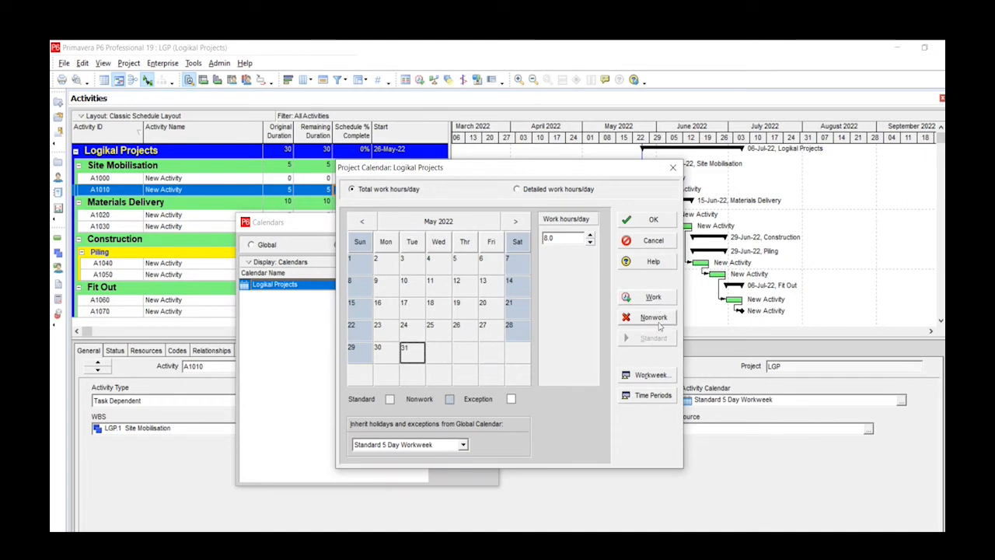
- Set Saturday's standard work hours to 0 in the calendar's workweek and accept the weekly hours
left_click(651, 376)
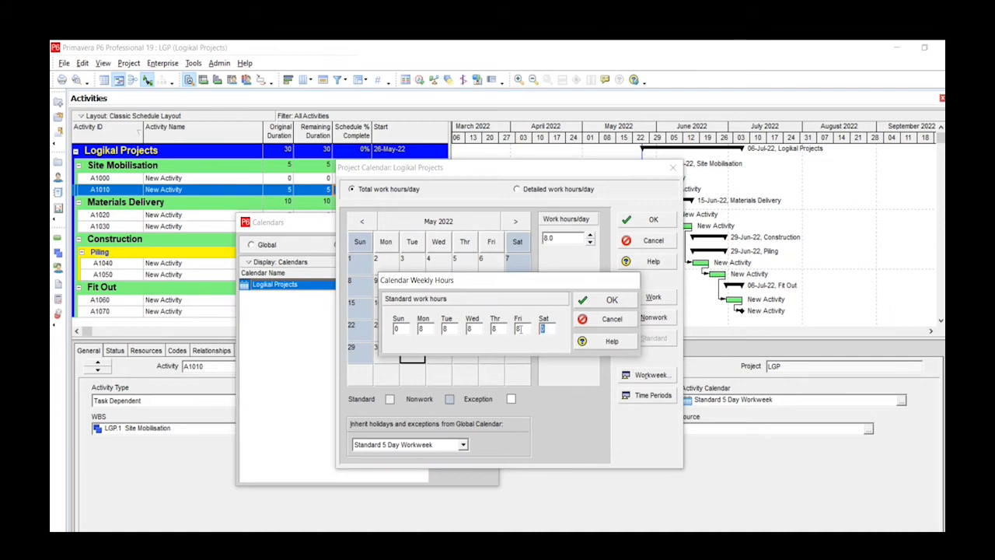
type("7")
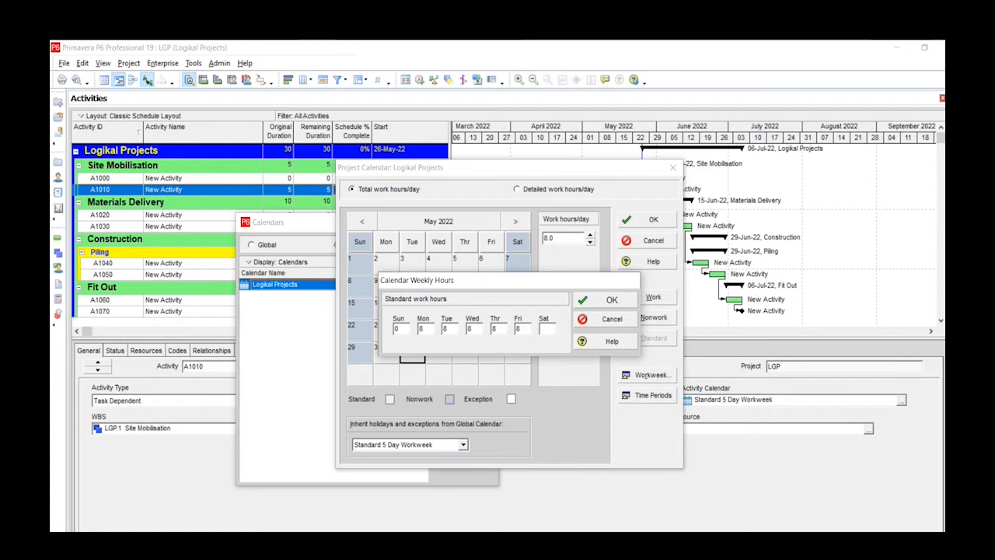
type("8.0")
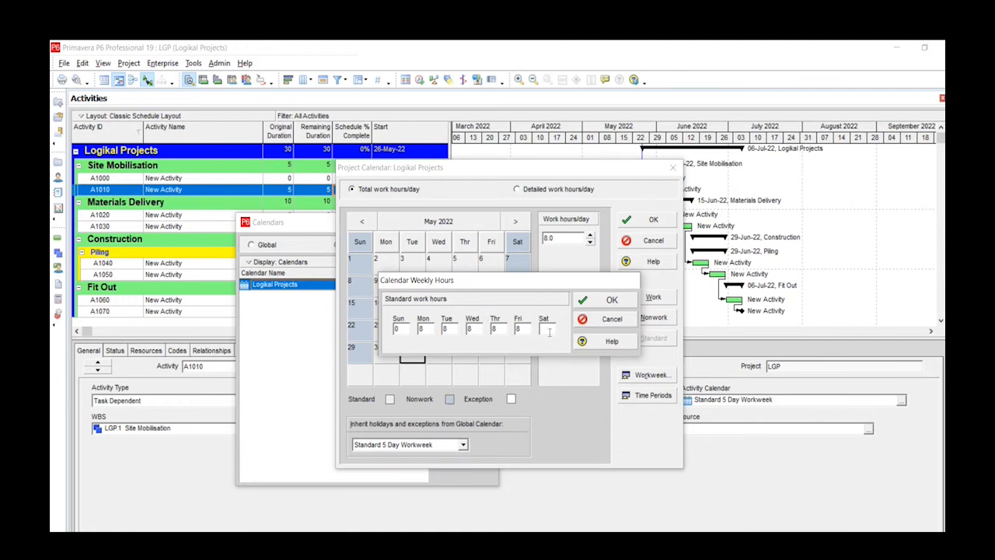
type("0")
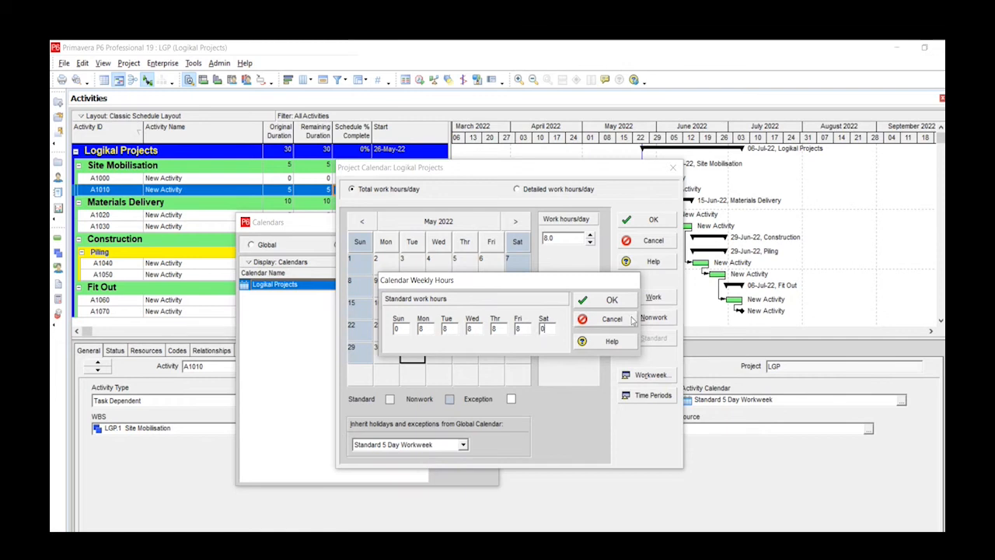
left_click(611, 300)
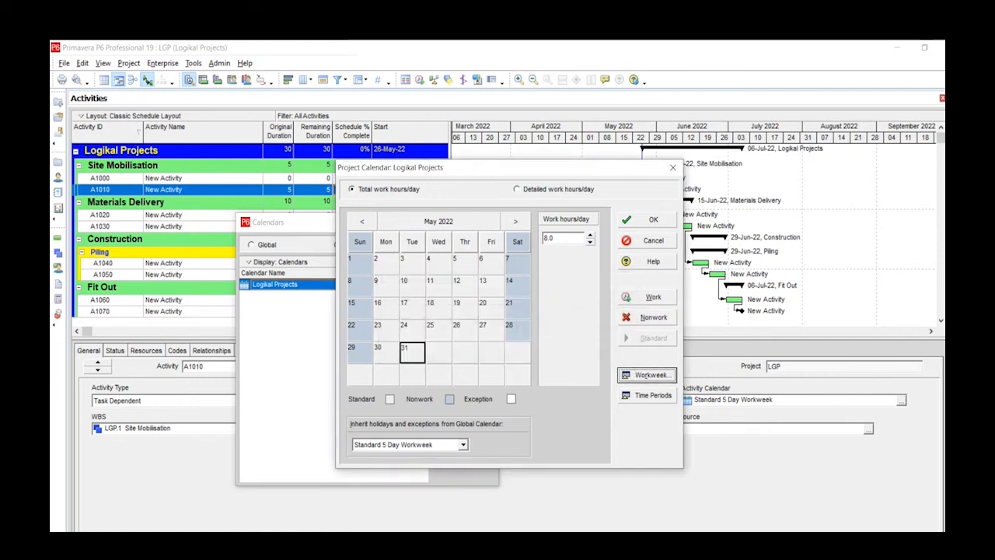
- Review the calendar's hours per time period and its standard weekly hours, discarding both without changes
left_click(653, 396)
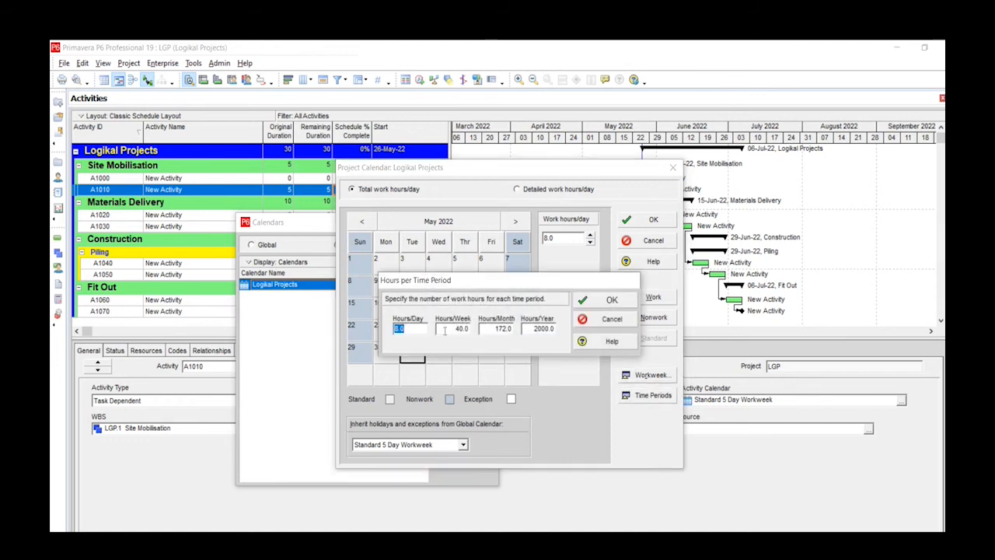
left_click(410, 330)
left_click(451, 329)
left_click(624, 320)
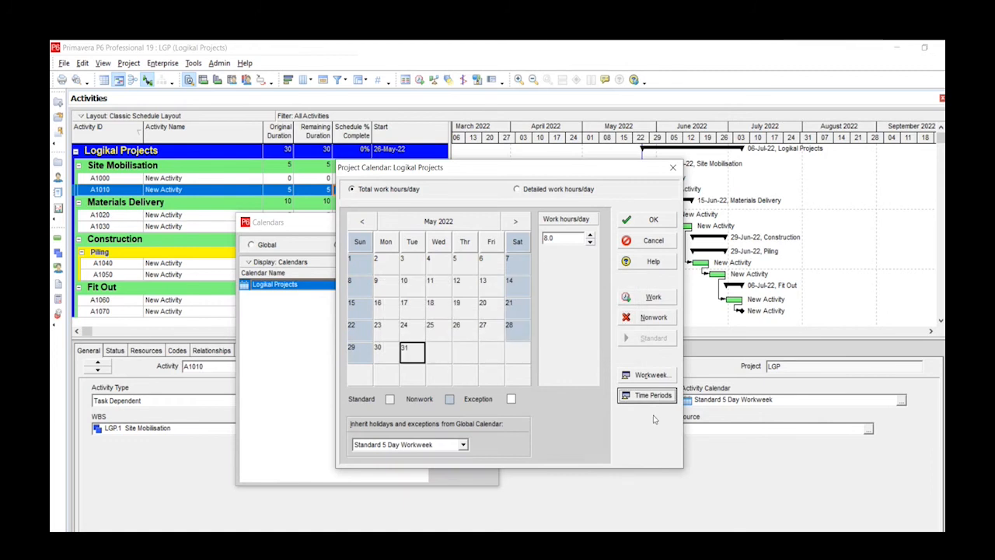
left_click(646, 376)
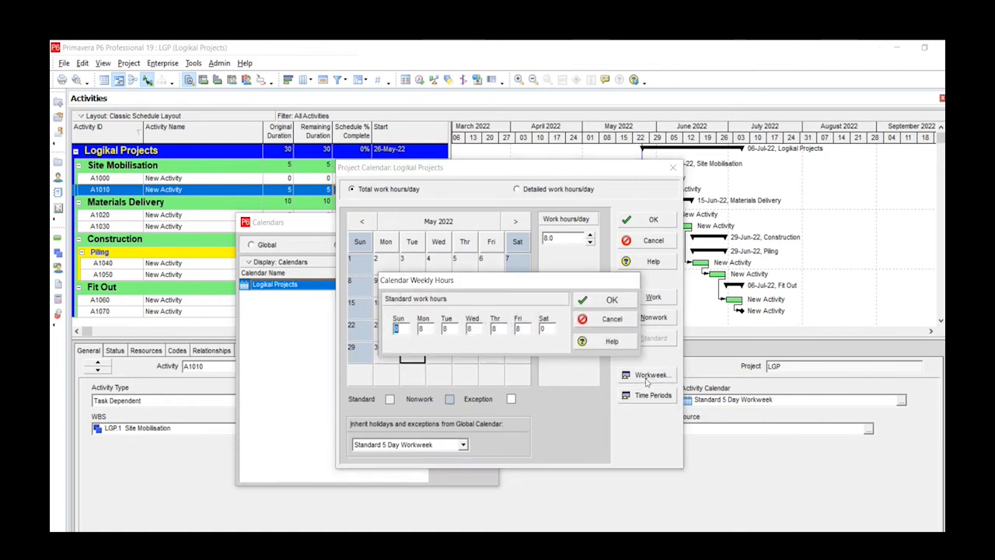
left_click(611, 320)
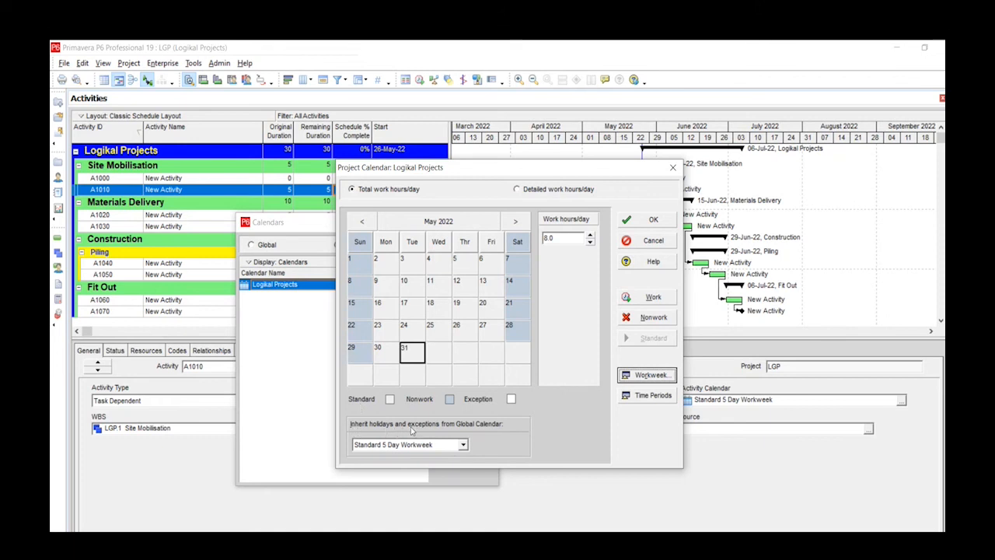
- Keep Standard 5 Day Workweek as the source of inherited holidays and exceptions, and save the Logikal Projects calendar
left_click(463, 444)
left_click(462, 446)
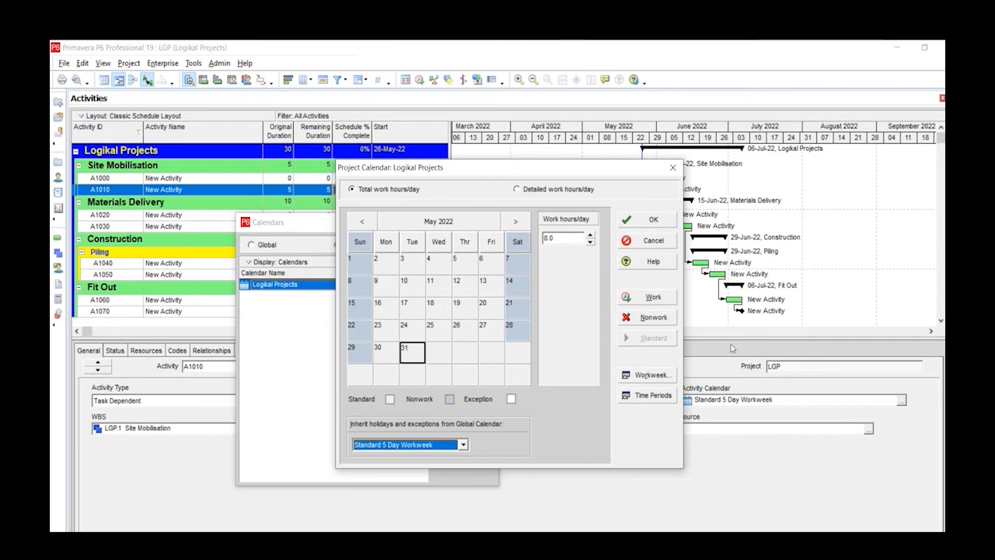
left_click(653, 221)
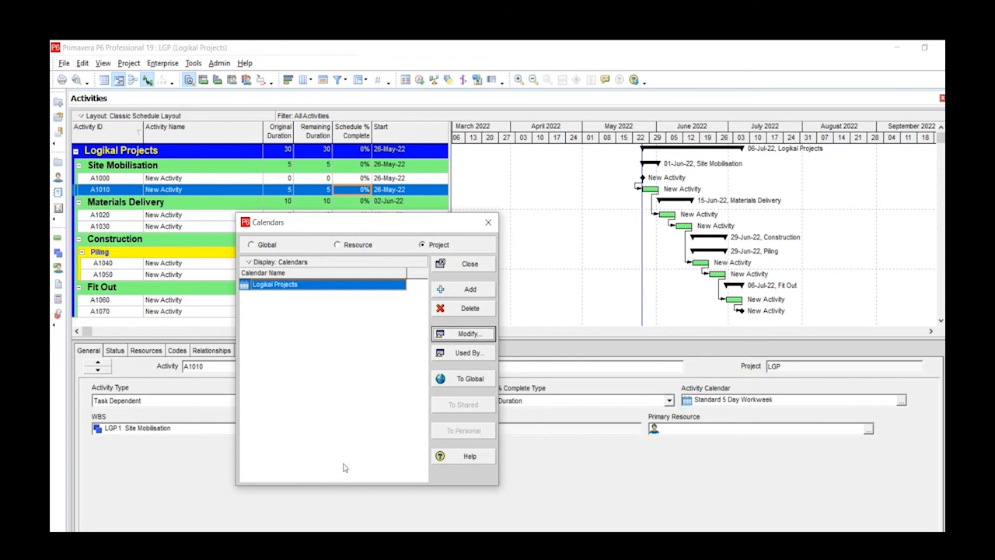
- Leave the calendar list and assign the Logikal Projects project calendar to activity A1020 under Materials Delivery
left_click(489, 225)
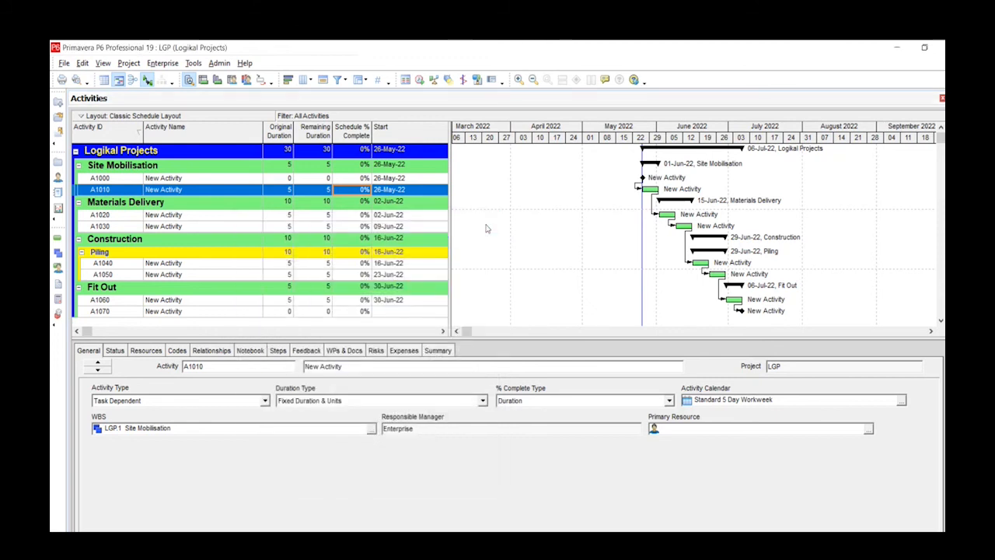
left_click(127, 215)
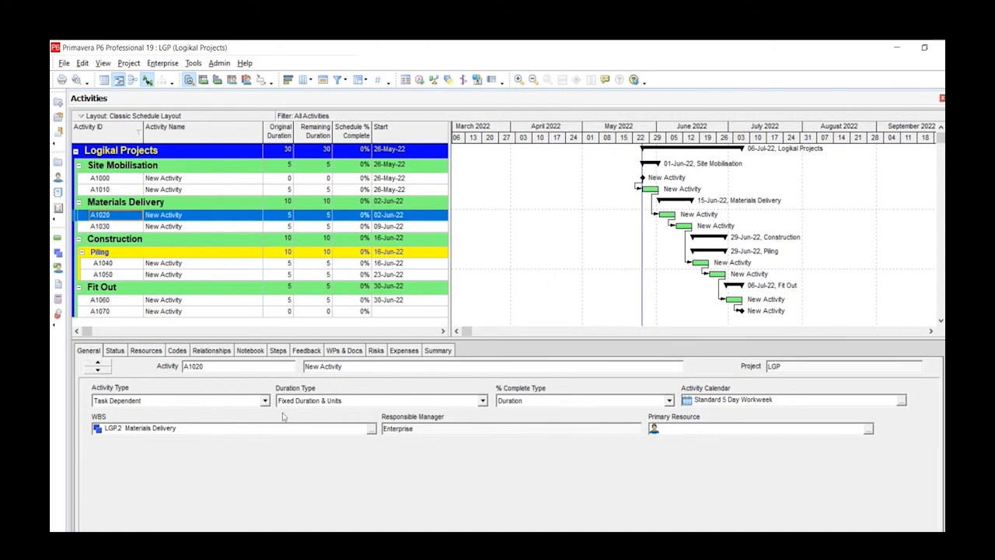
left_click(901, 401)
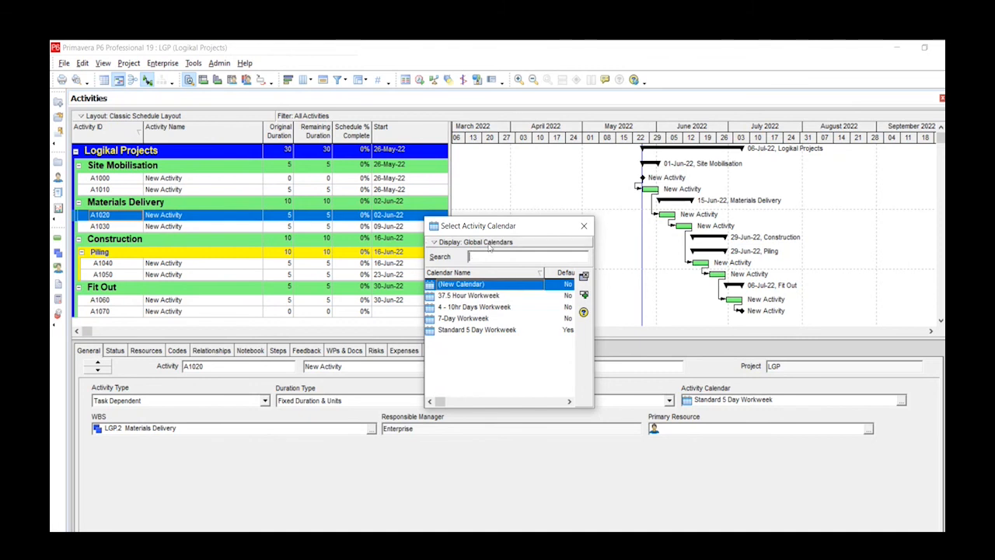
left_click(435, 244)
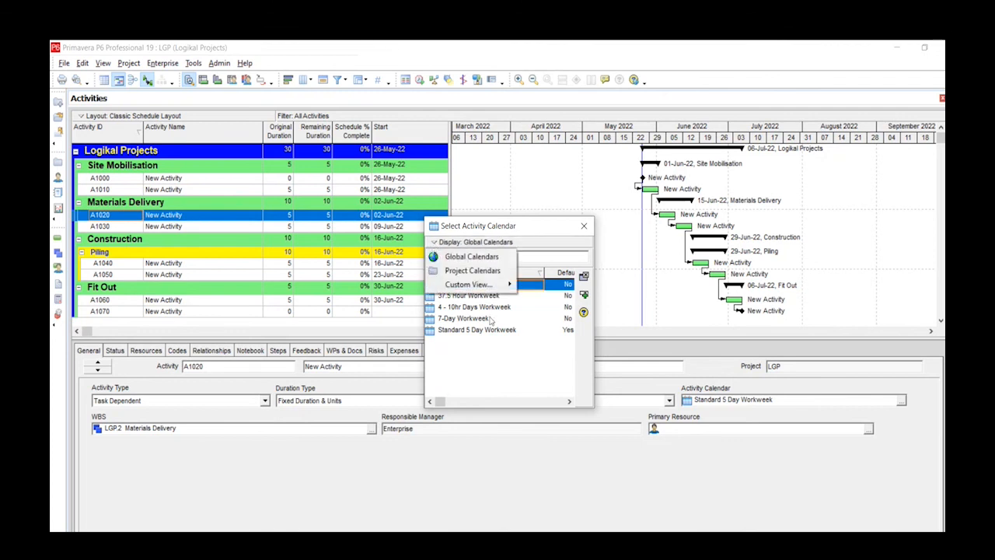
left_click(474, 270)
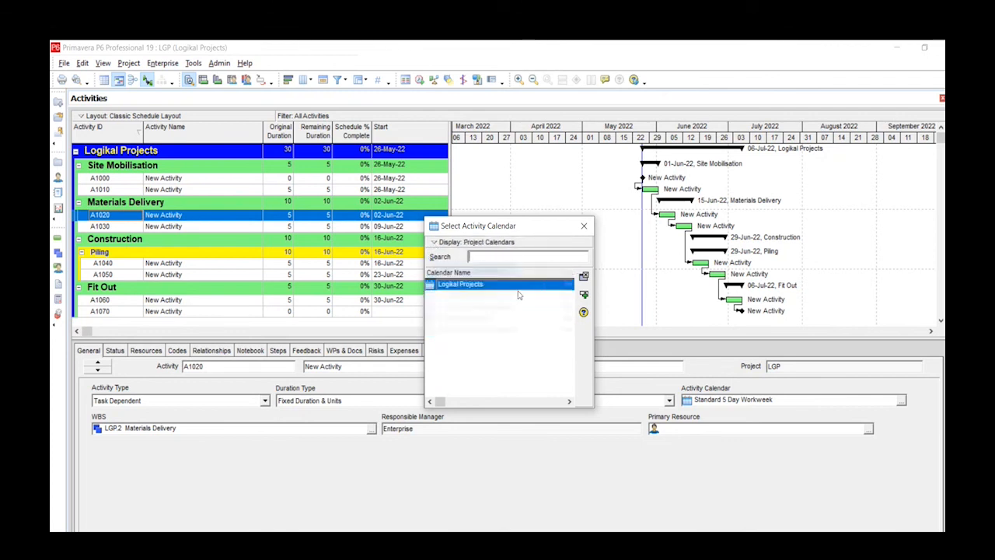
left_click(583, 296)
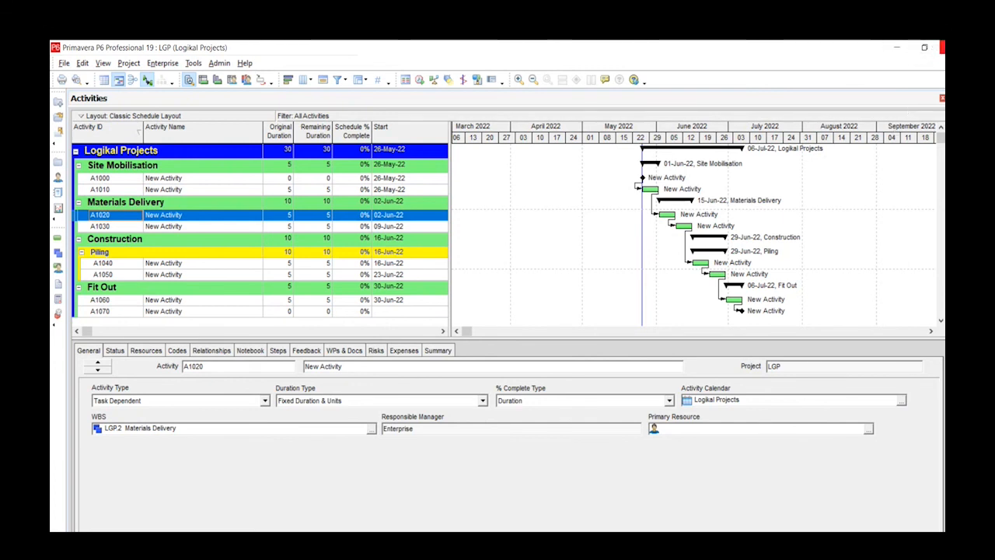
left_click(942, 47)
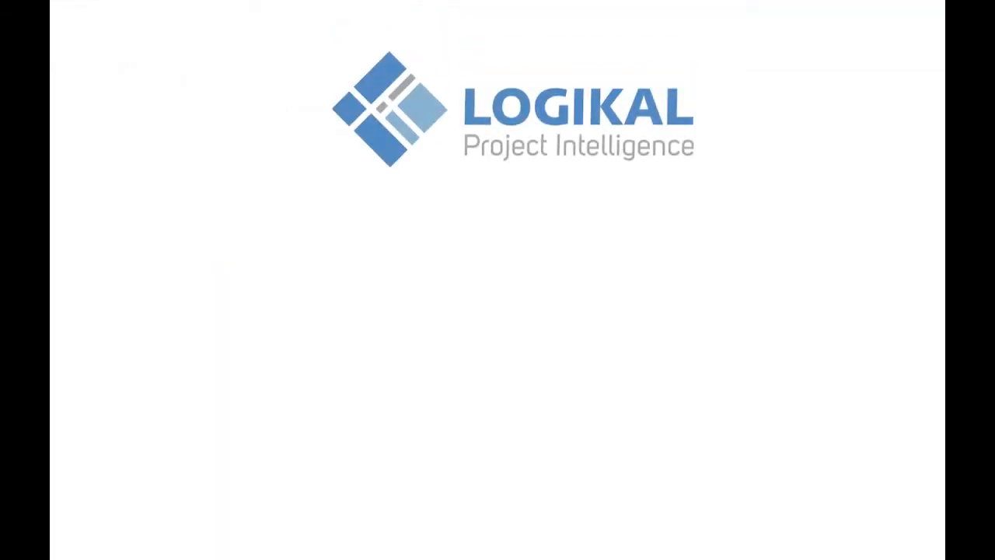